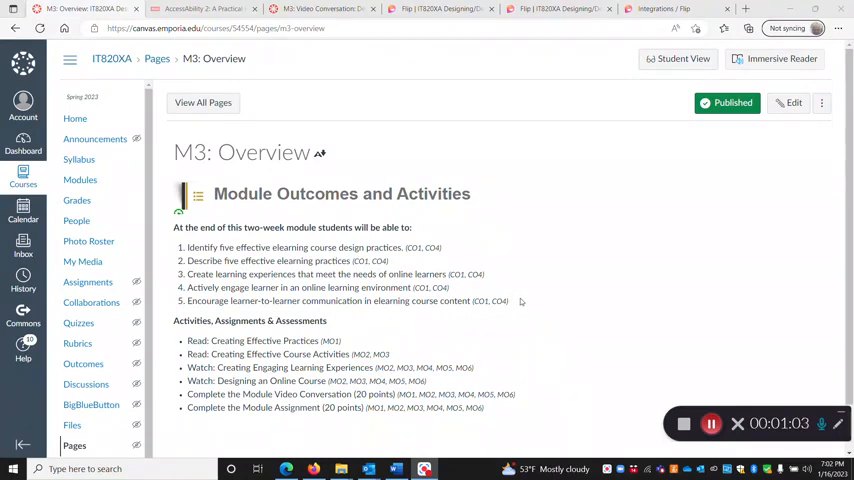
scroll(522, 300, "down", 1)
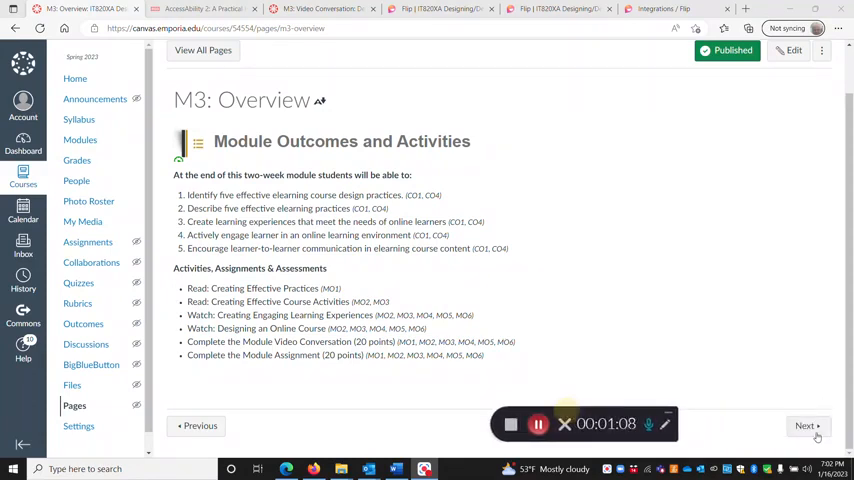
Move to M3: Creating eLearning Experiences and show its Module Readings list
left_click(808, 426)
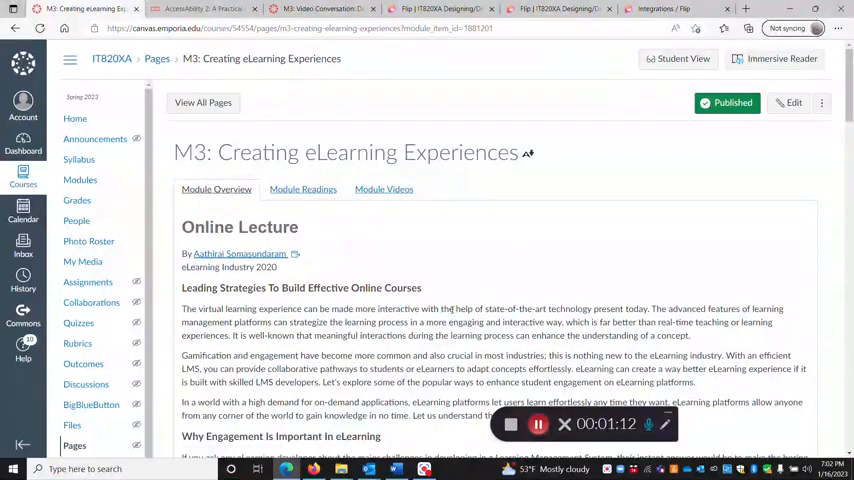
scroll(480, 300, "down", 3)
scroll(452, 310, "down", 4)
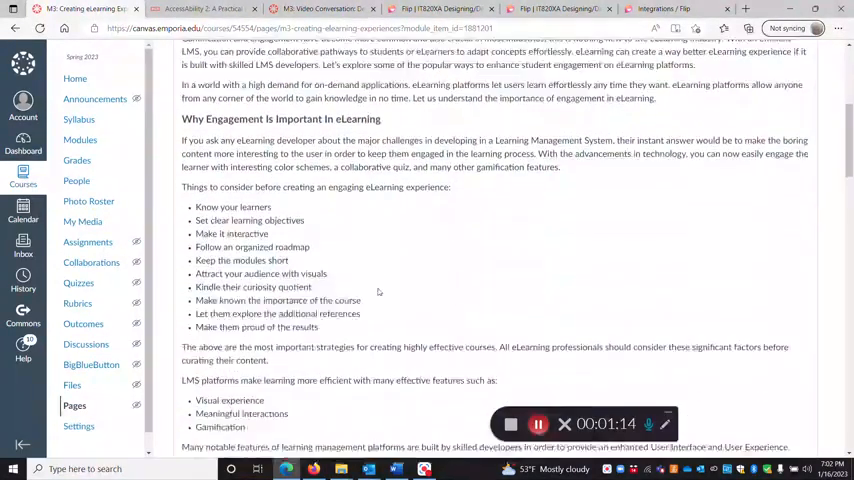
scroll(377, 290, "down", 10)
scroll(378, 291, "down", 3)
scroll(378, 291, "down", 2)
scroll(385, 293, "down", 5)
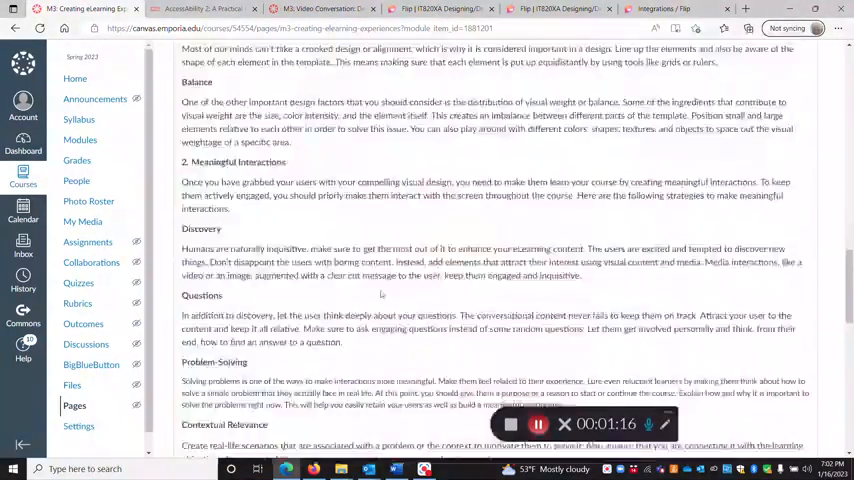
scroll(391, 296, "up", 10)
scroll(391, 296, "up", 2)
scroll(380, 280, "up", 6)
scroll(370, 260, "up", 1)
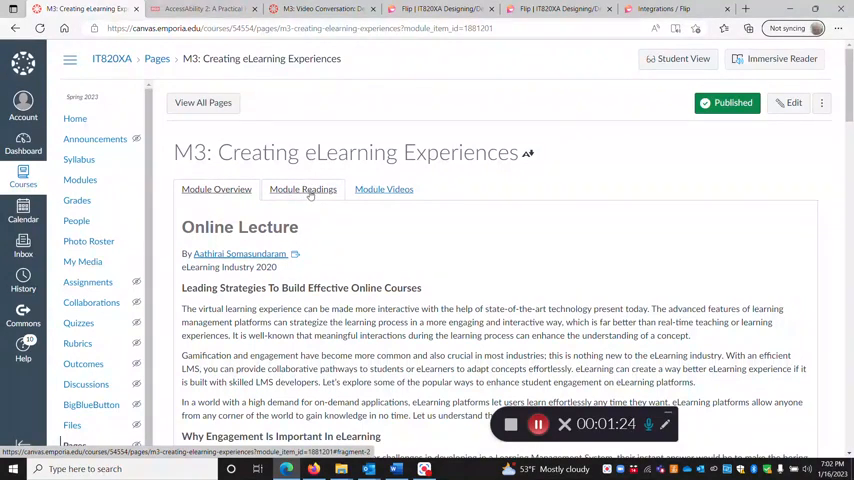
left_click(305, 190)
scroll(421, 283, "down", 1)
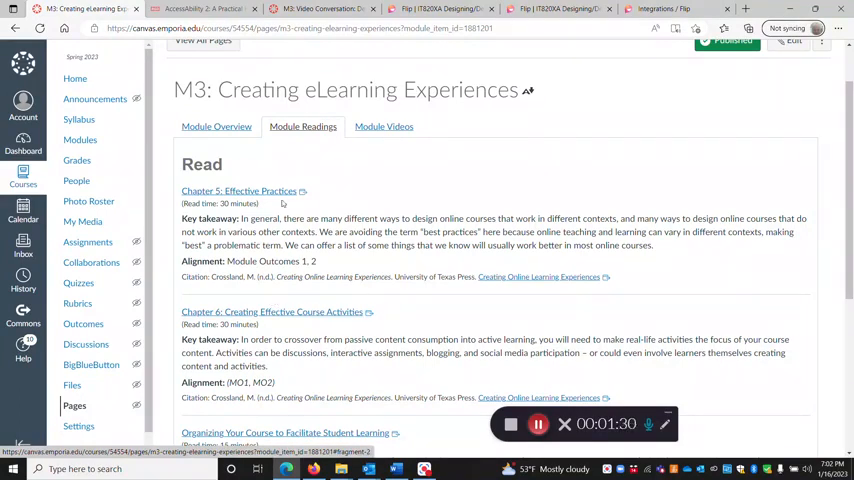
scroll(295, 260, "down", 2)
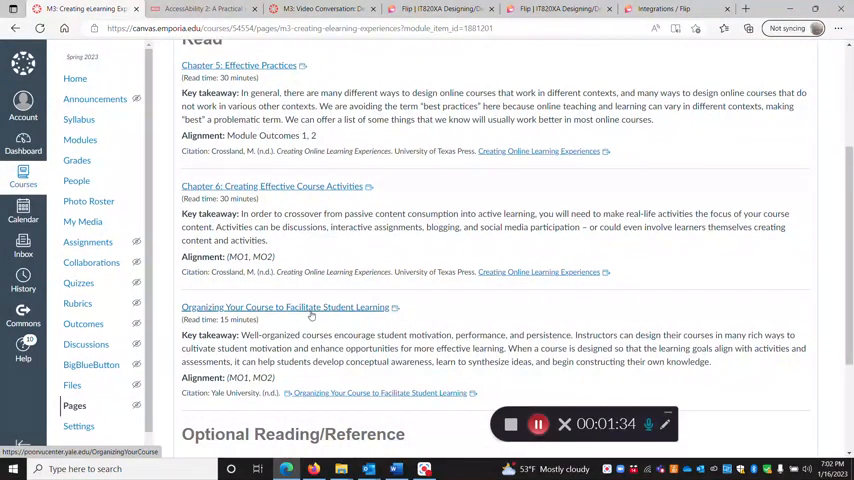
scroll(310, 316, "down", 2)
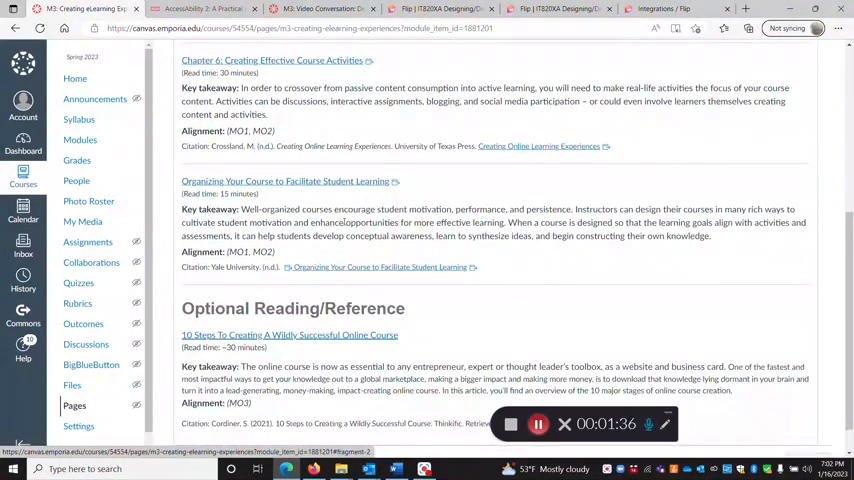
scroll(344, 229, "down", 1)
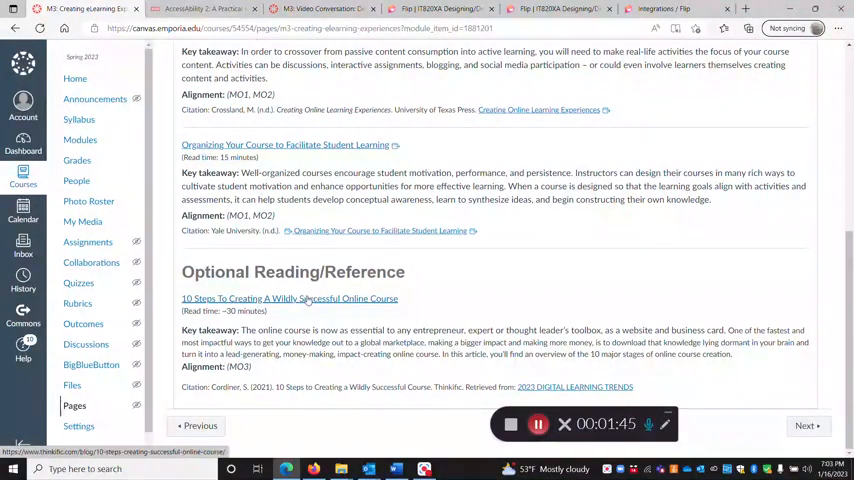
scroll(480, 313, "up", 3)
scroll(478, 308, "up", 2)
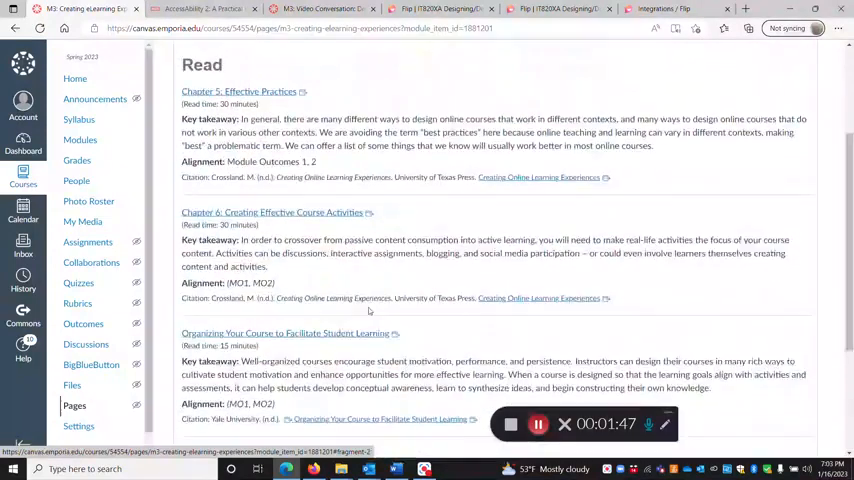
scroll(478, 308, "down", 5)
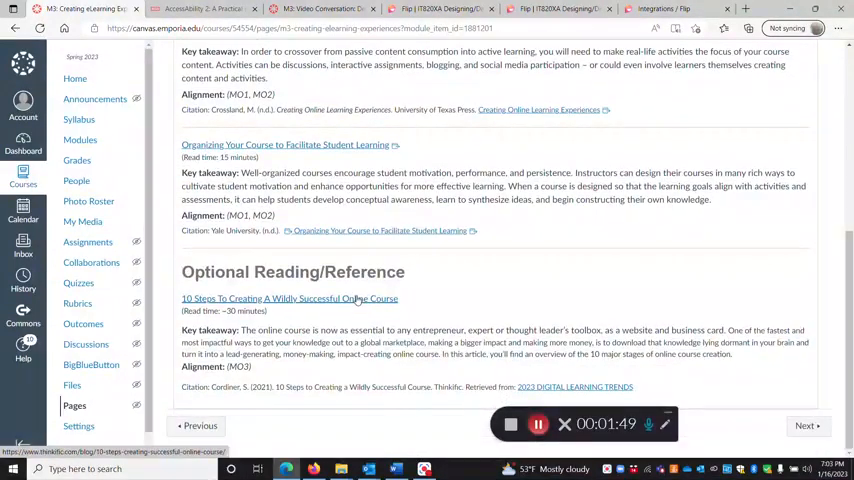
scroll(381, 302, "up", 3)
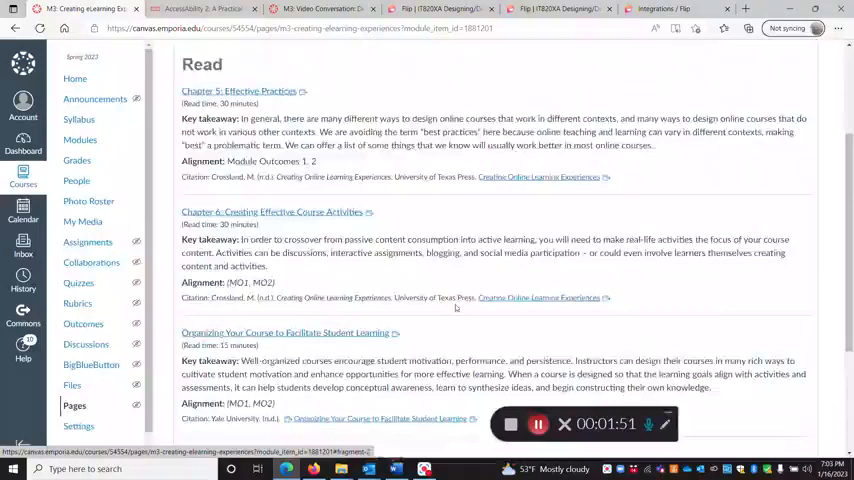
scroll(381, 250, "up", 3)
Show the Module Videos section with the embedded eLearning video
left_click(381, 190)
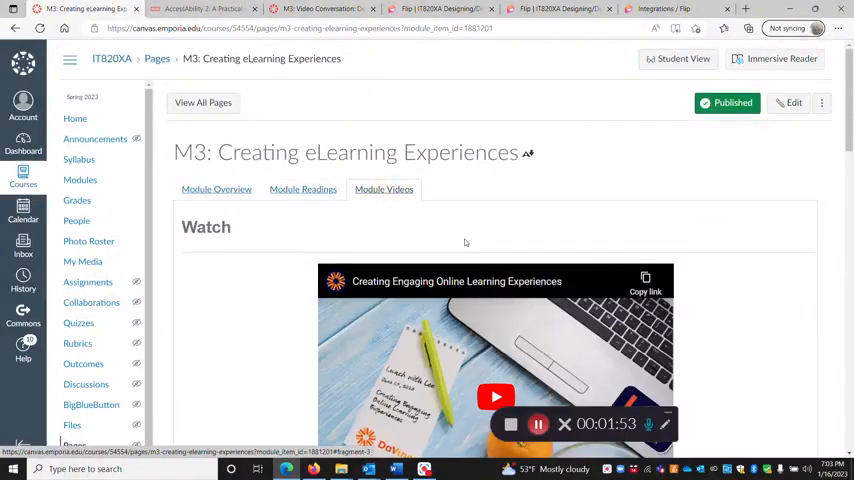
scroll(463, 242, "down", 5)
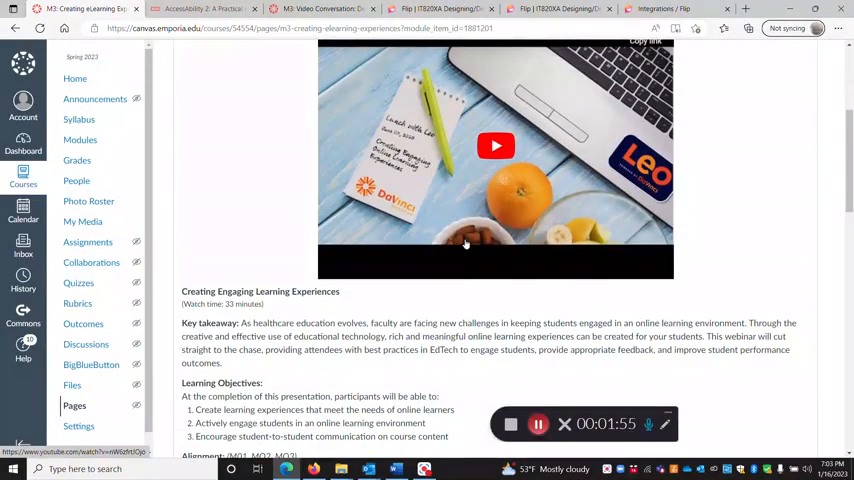
scroll(465, 243, "down", 2)
scroll(465, 243, "down", 4)
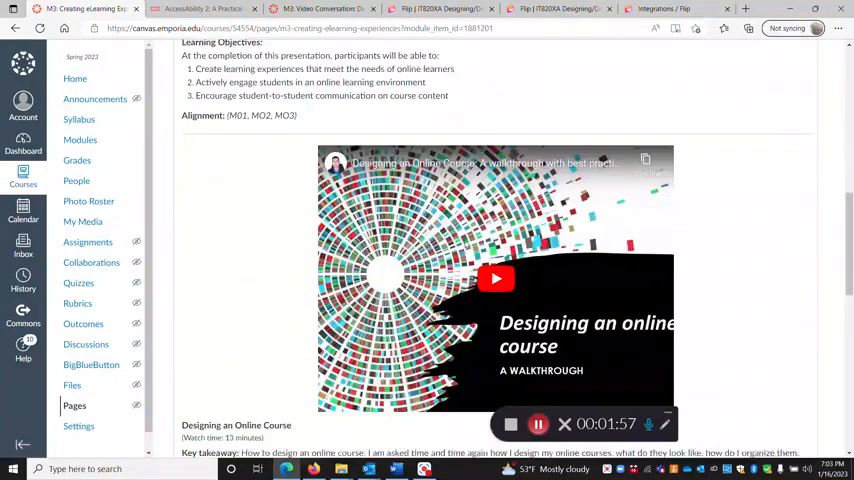
scroll(465, 243, "down", 2)
scroll(465, 243, "up", 2)
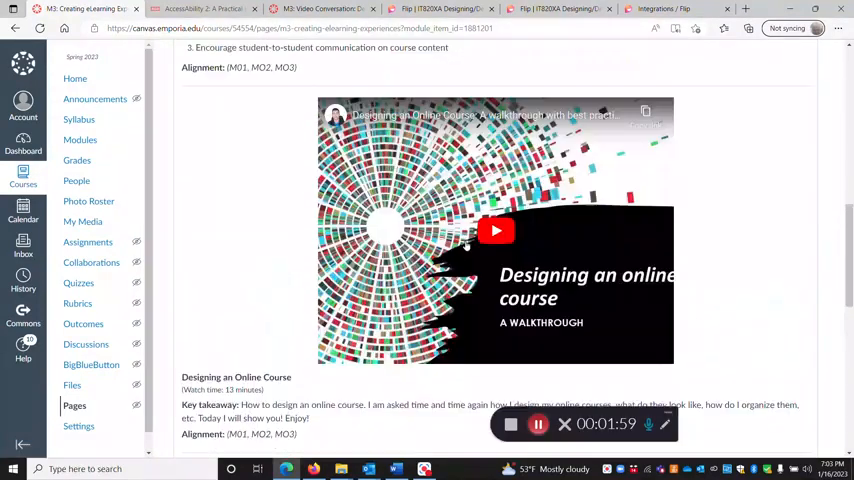
scroll(466, 244, "up", 1)
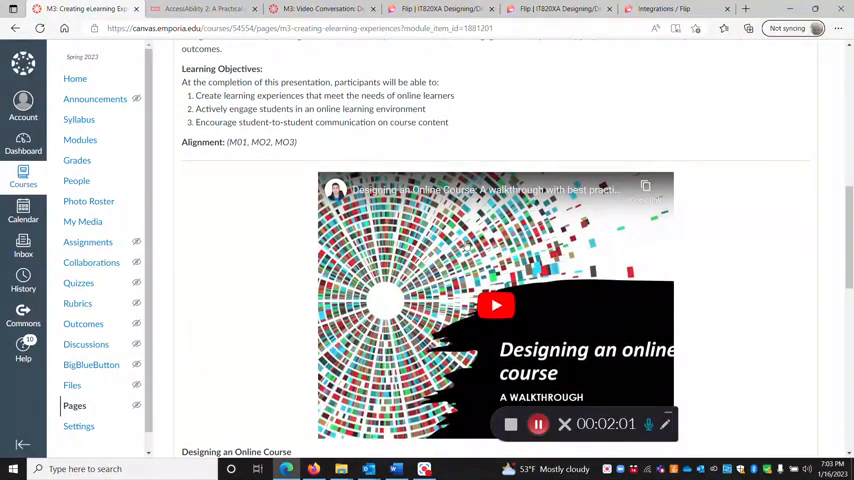
scroll(295, 231, "down", 2)
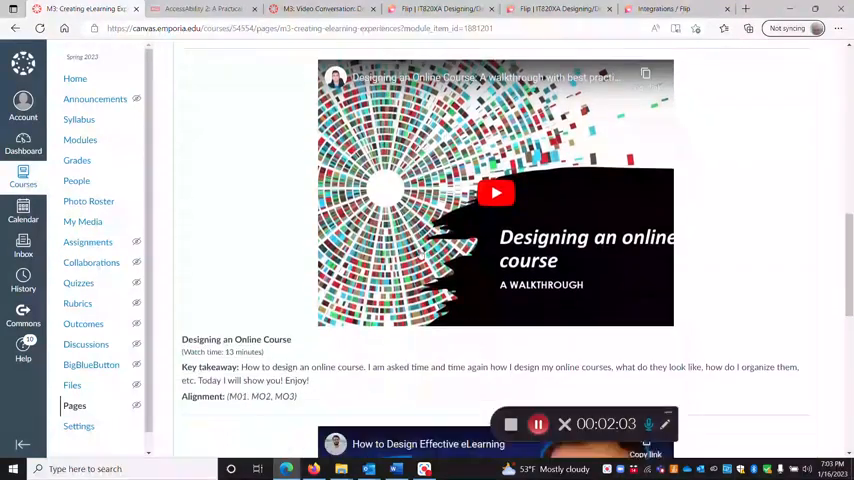
scroll(279, 238, "down", 1)
scroll(278, 238, "down", 1)
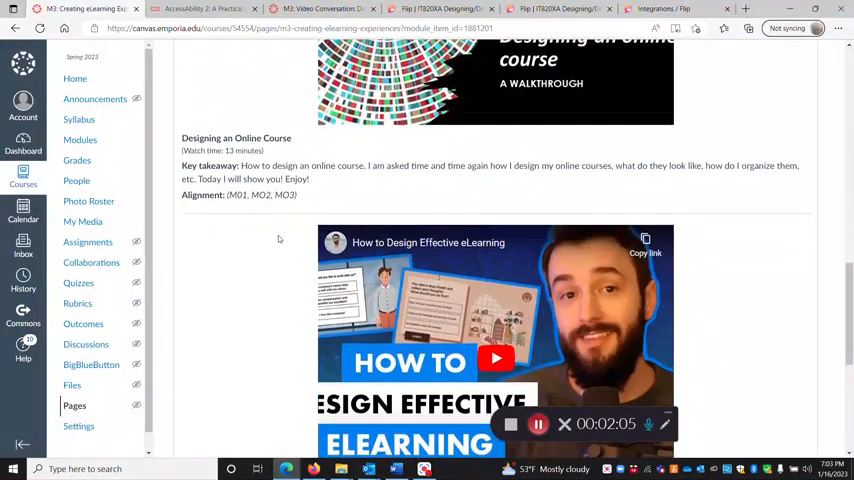
scroll(278, 238, "down", 2)
scroll(290, 238, "down", 1)
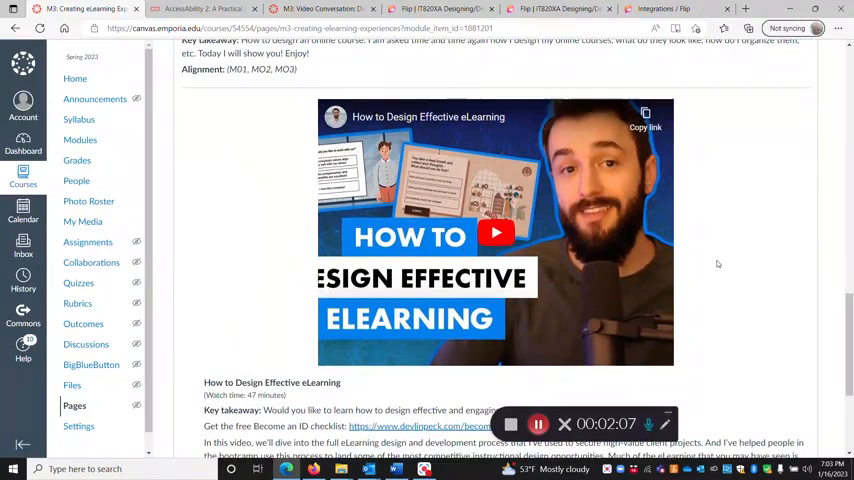
scroll(719, 264, "down", 1)
scroll(719, 264, "down", 1)
scroll(719, 263, "down", 1)
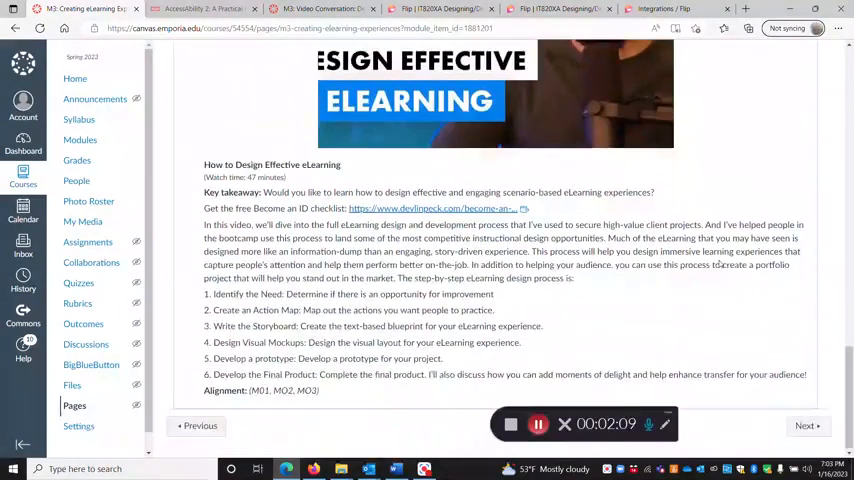
scroll(716, 266, "up", 1)
scroll(711, 270, "up", 5)
scroll(711, 270, "up", 3)
scroll(808, 328, "down", 5)
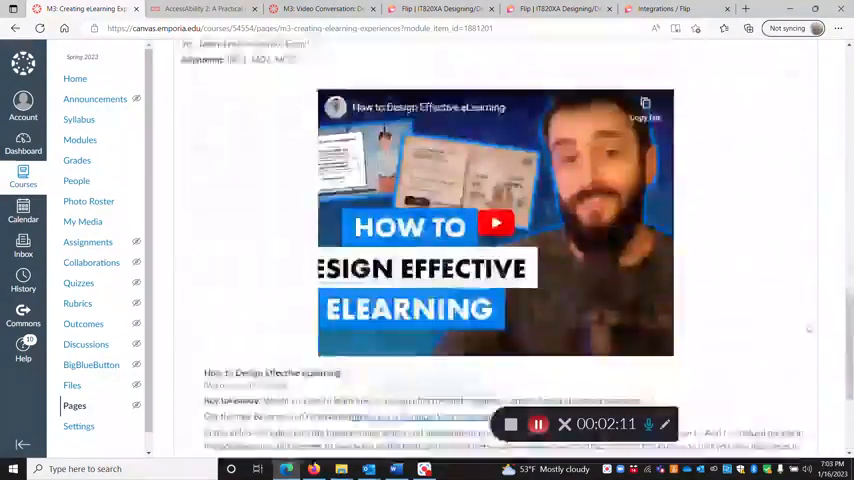
scroll(808, 328, "down", 3)
Advance to the M3: Video Conversation: Design assignment and review its Flip instructions
left_click(816, 427)
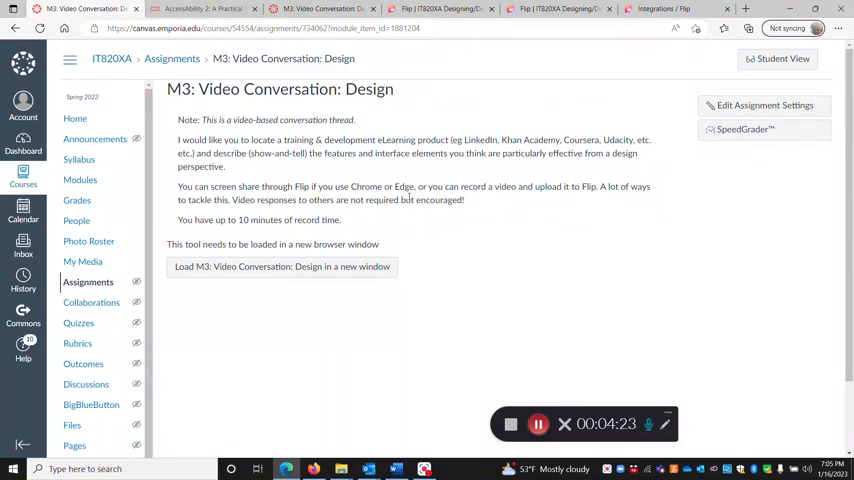
scroll(504, 219, "down", 2)
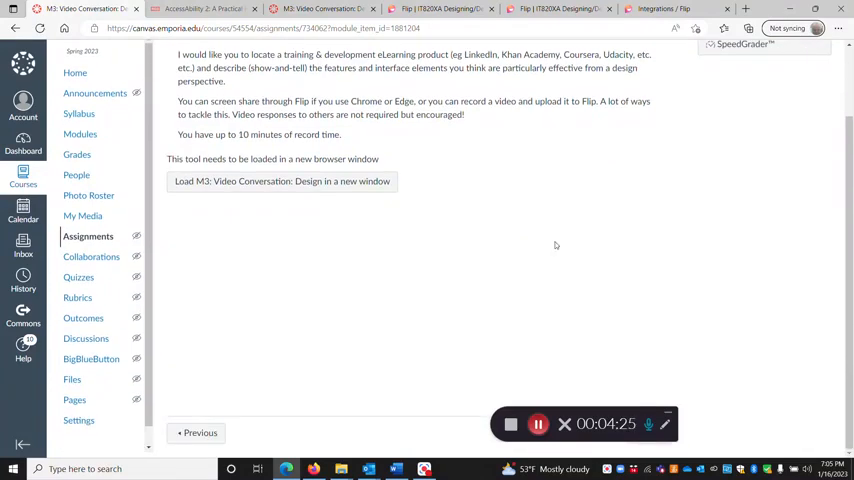
scroll(760, 362, "up", 2)
scroll(740, 360, "down", 2)
left_click_drag(592, 411, 709, 331)
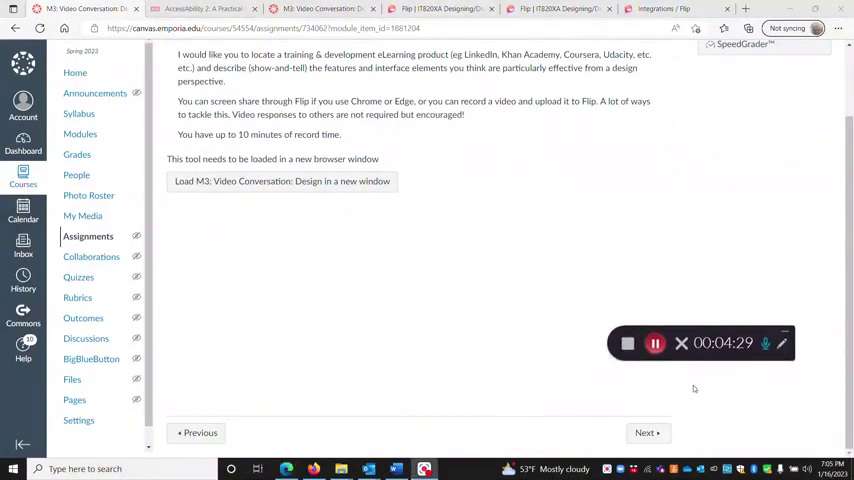
Advance to the Module 3 Assignment: Designing Engaging Experiences on JJ's Cherry Pie bakery
left_click(658, 434)
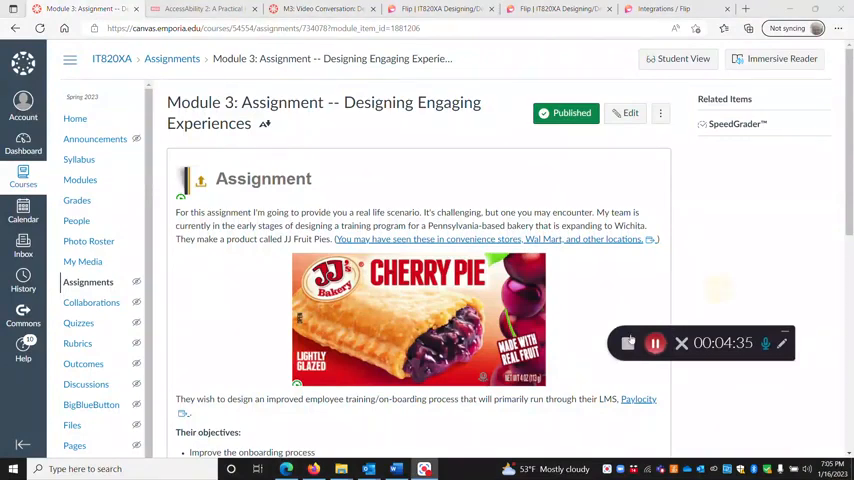
left_click_drag(673, 338, 702, 244)
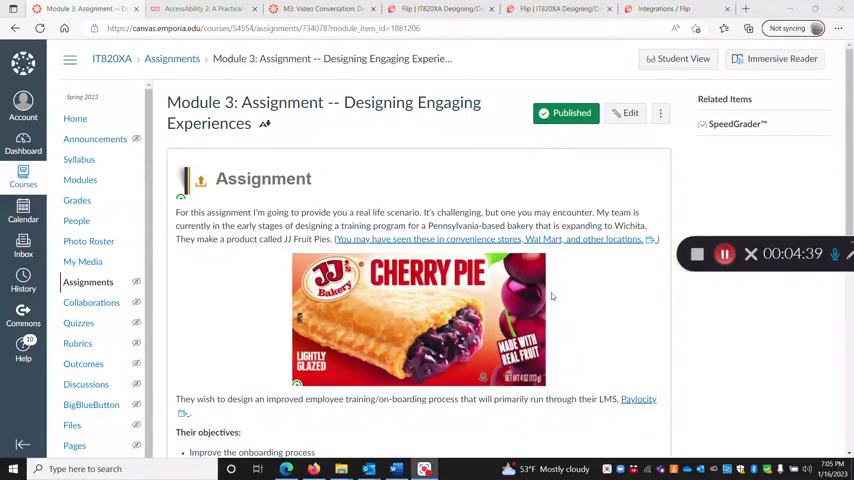
scroll(551, 296, "down", 1)
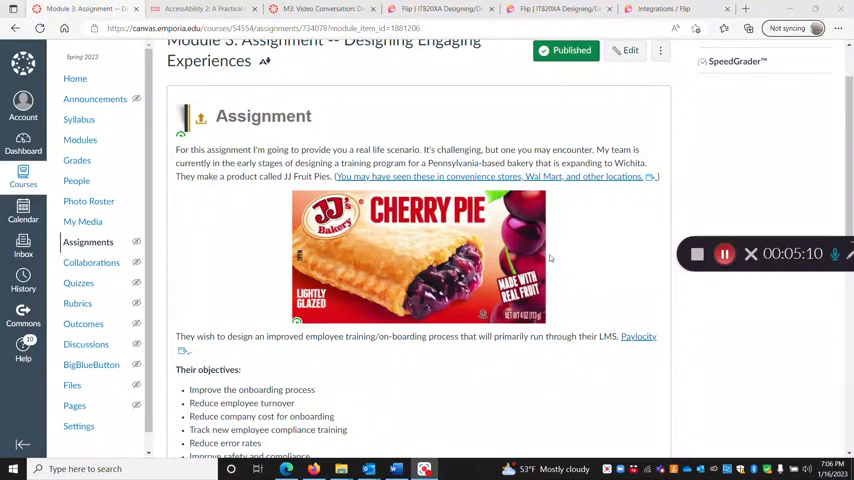
scroll(564, 252, "down", 1)
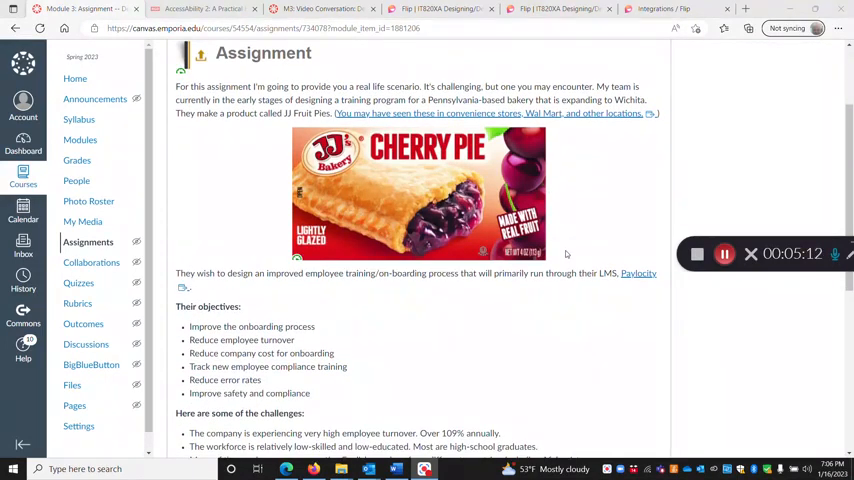
scroll(566, 254, "down", 1)
scroll(566, 254, "down", 1)
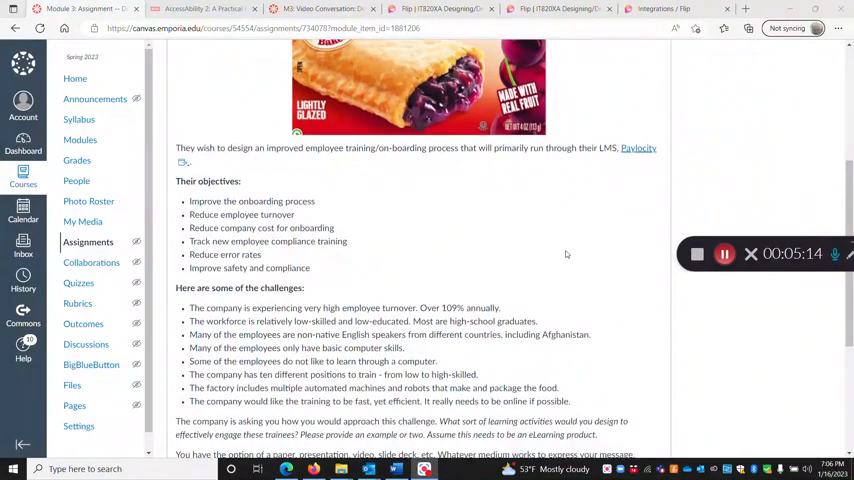
scroll(563, 255, "up", 2)
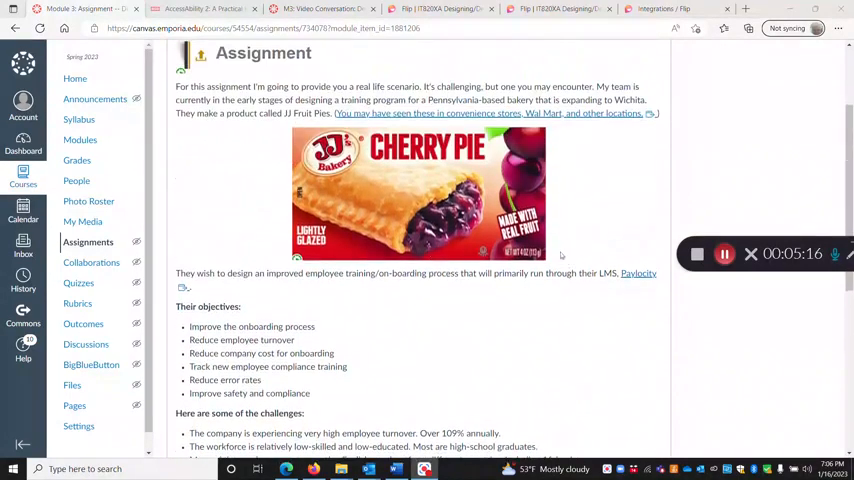
scroll(197, 270, "down", 2)
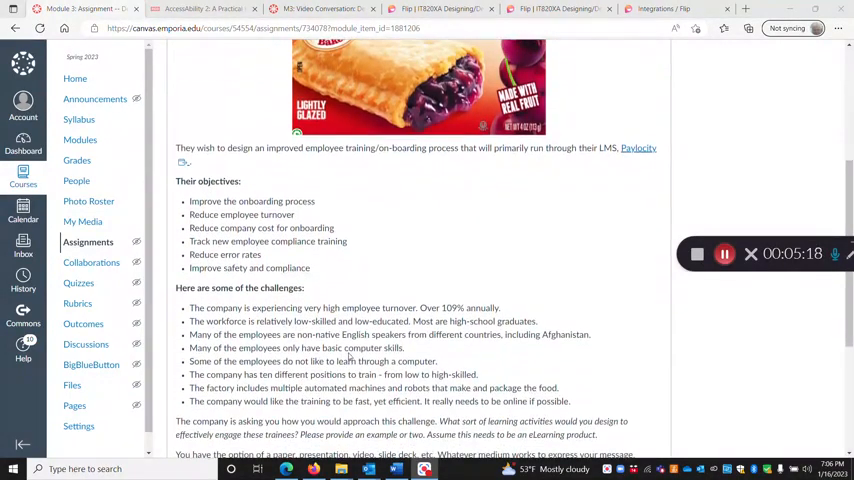
scroll(342, 222, "down", 2)
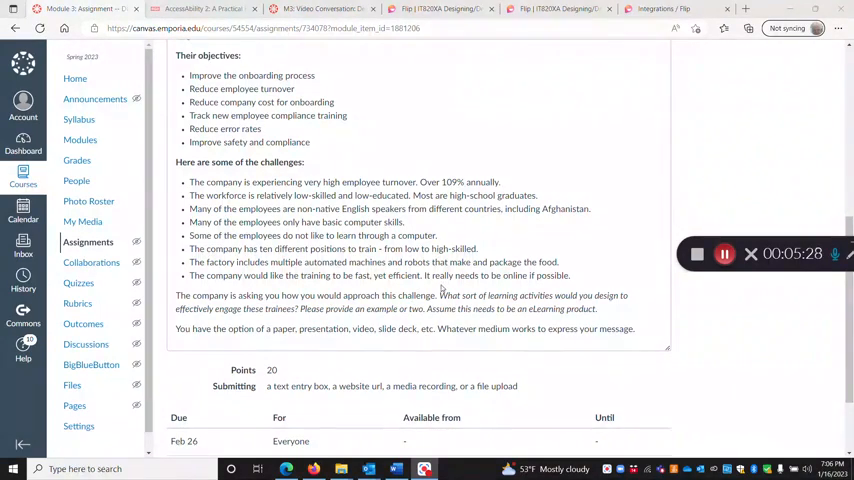
scroll(441, 288, "up", 3)
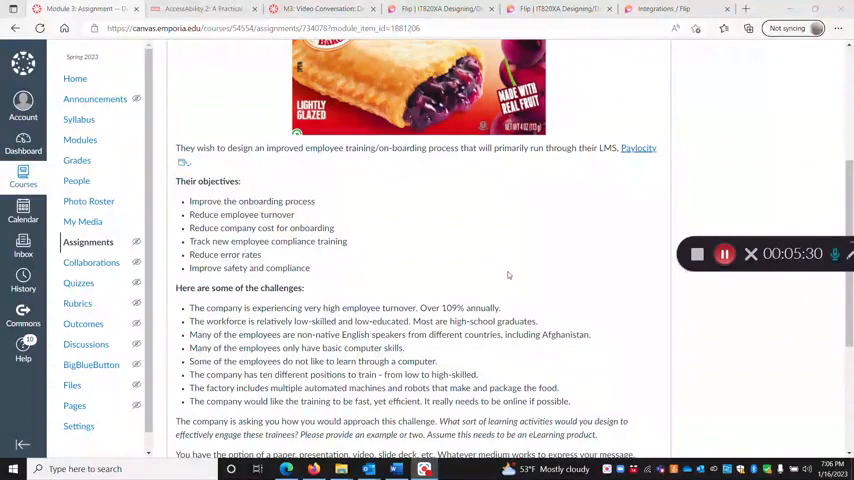
scroll(508, 275, "up", 5)
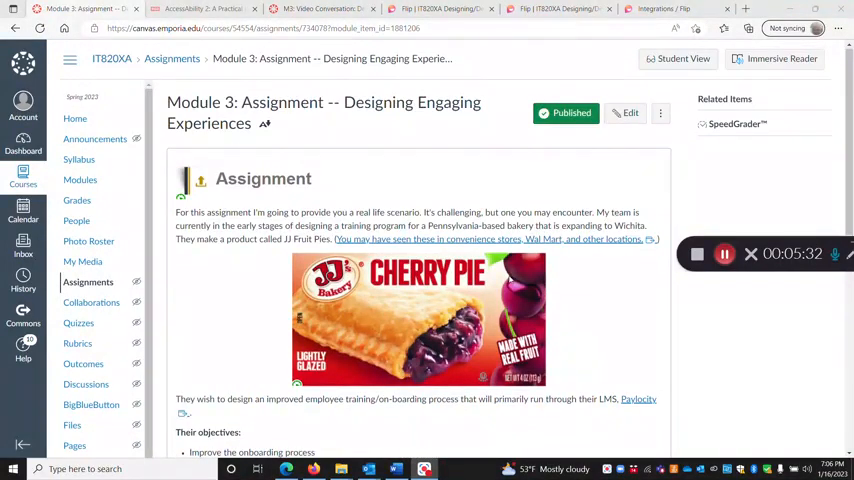
scroll(510, 282, "down", 2)
scroll(510, 282, "down", 2)
scroll(510, 282, "down", 2)
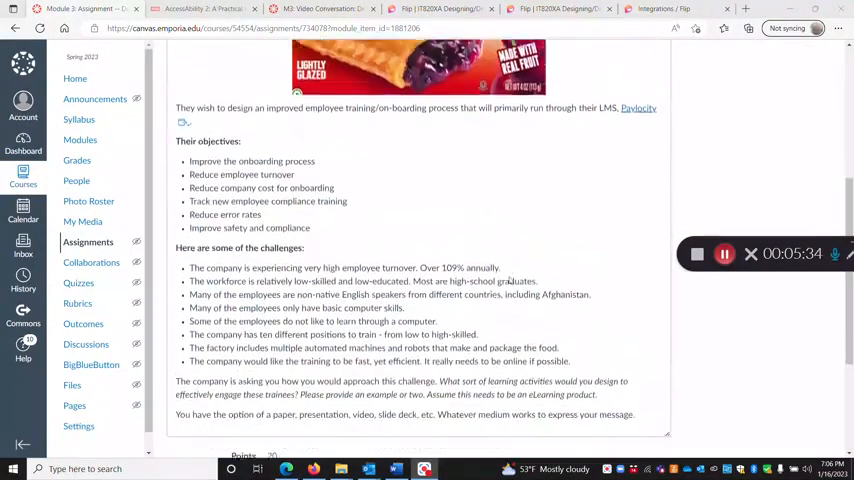
scroll(510, 283, "down", 1)
scroll(507, 278, "up", 1)
scroll(507, 278, "up", 3)
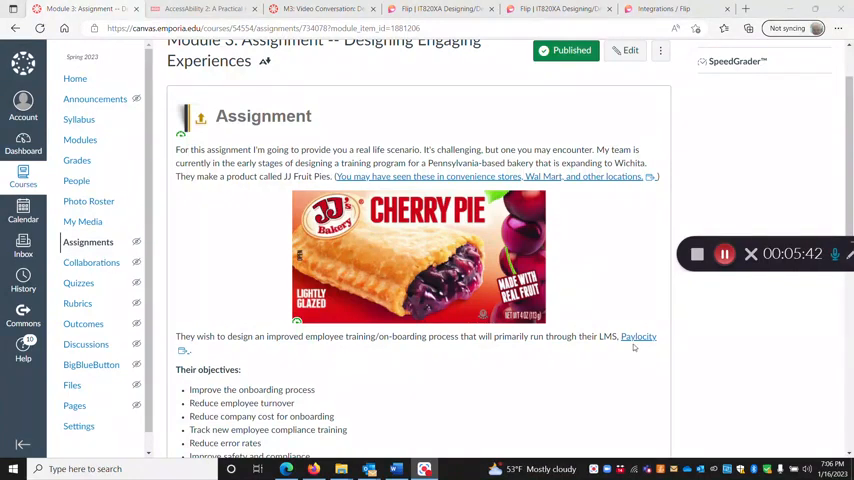
scroll(634, 347, "down", 3)
scroll(634, 347, "down", 3)
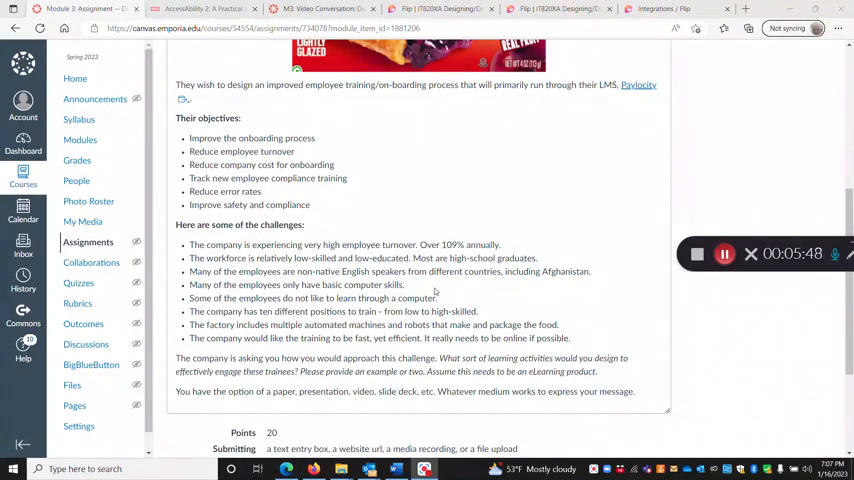
scroll(435, 291, "up", 3)
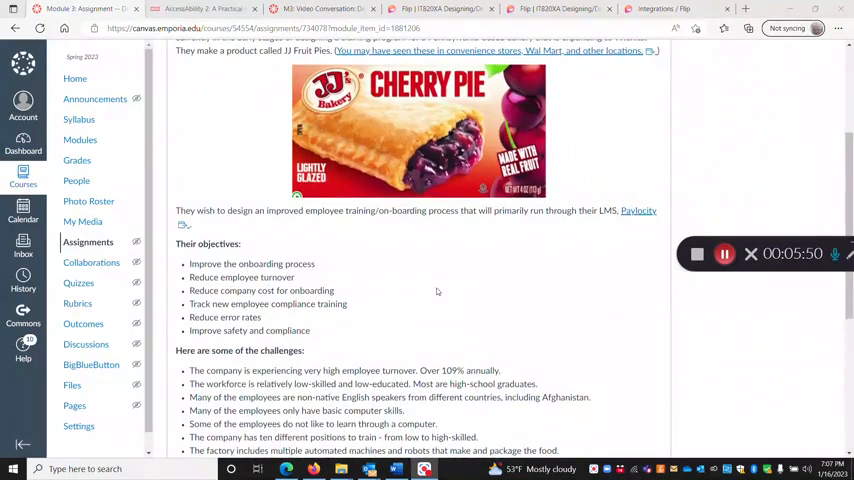
scroll(437, 290, "up", 1)
scroll(438, 290, "down", 3)
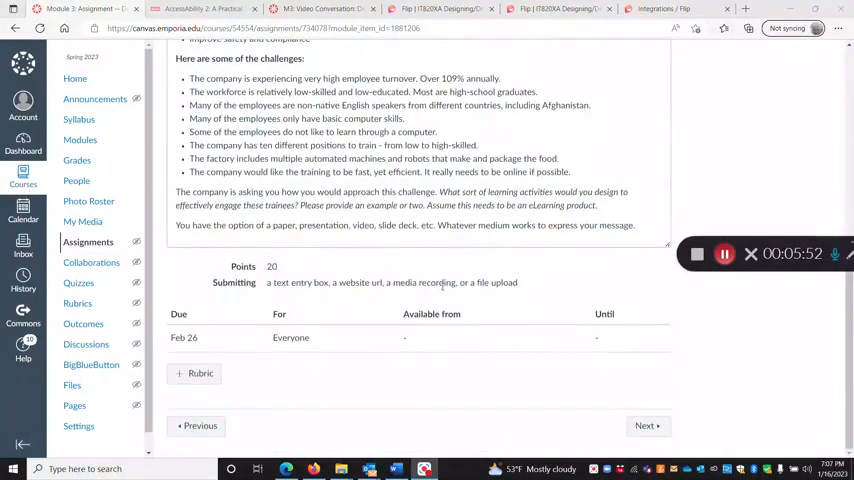
scroll(453, 295, "up", 3)
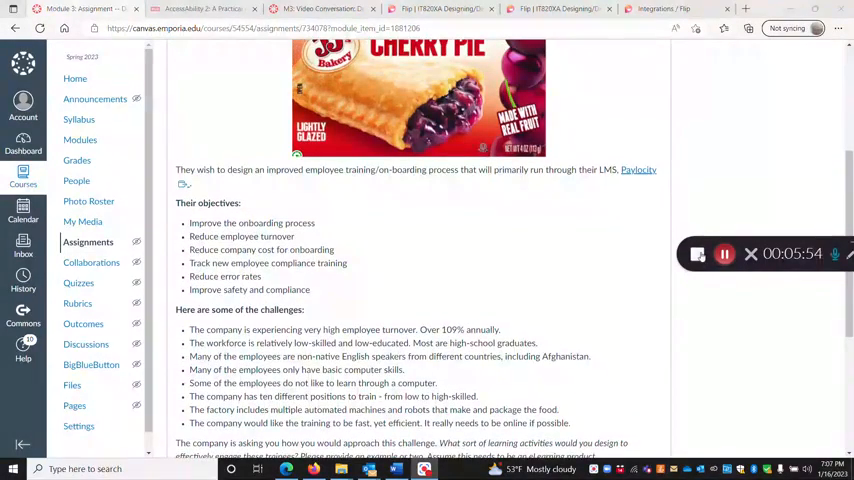